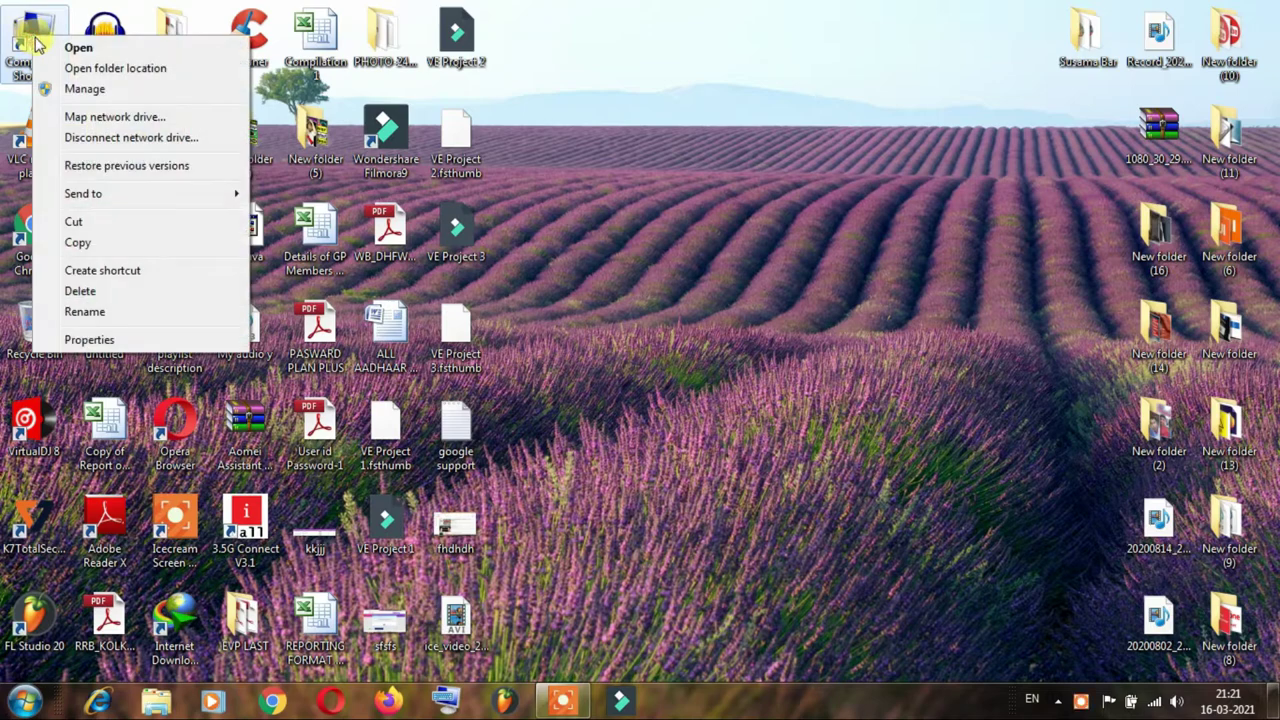
- Open Computer Management for this computer, show Device Manager and maximize the window
left_click(100, 89)
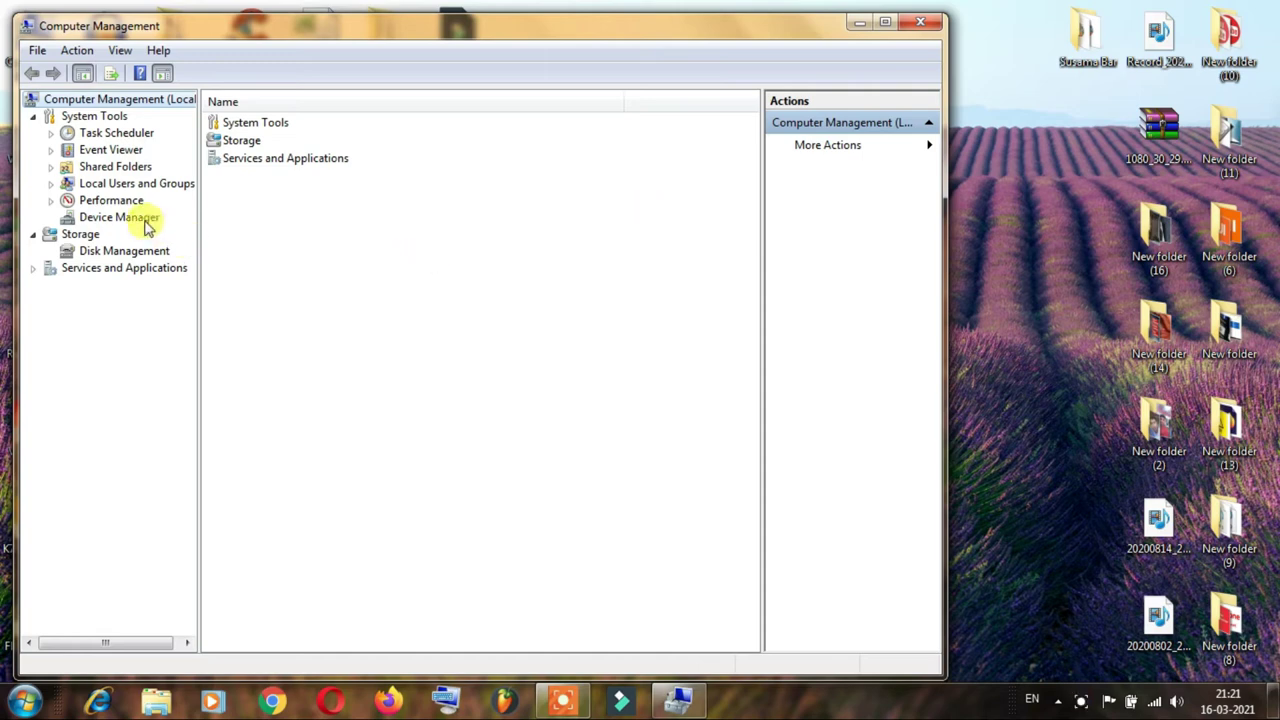
left_click(25, 700)
left_click(568, 340)
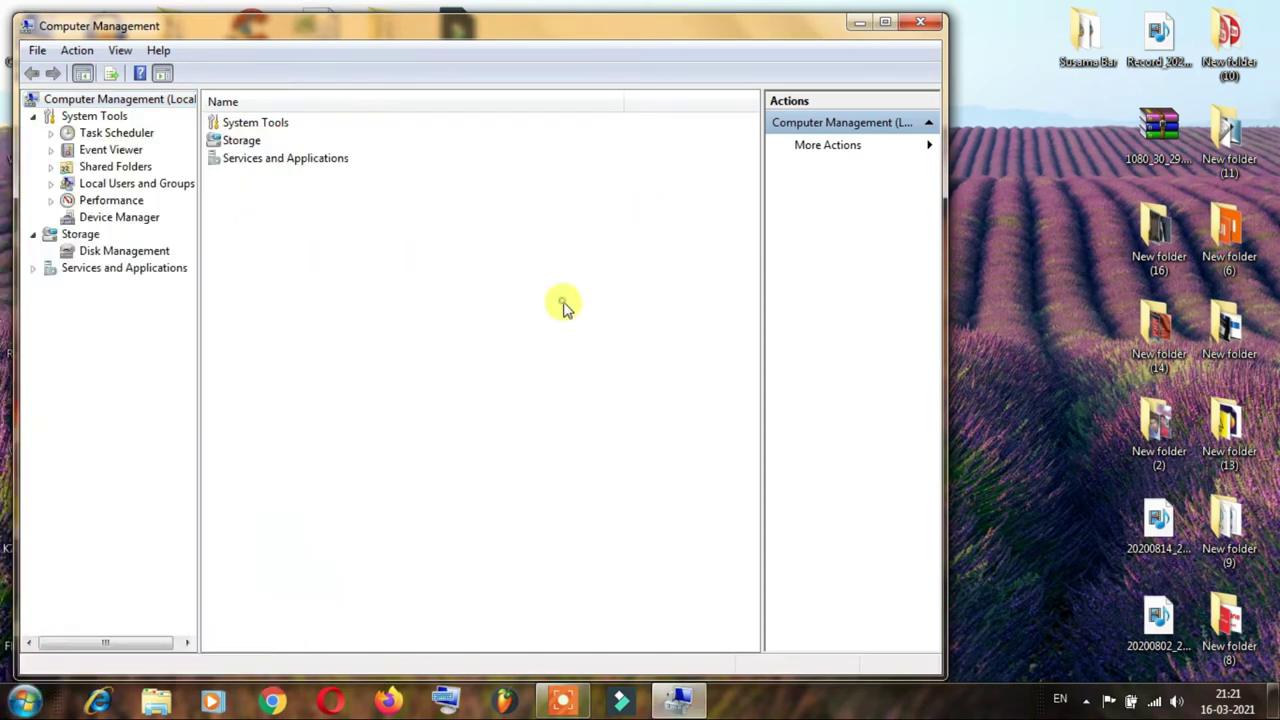
left_click(125, 217)
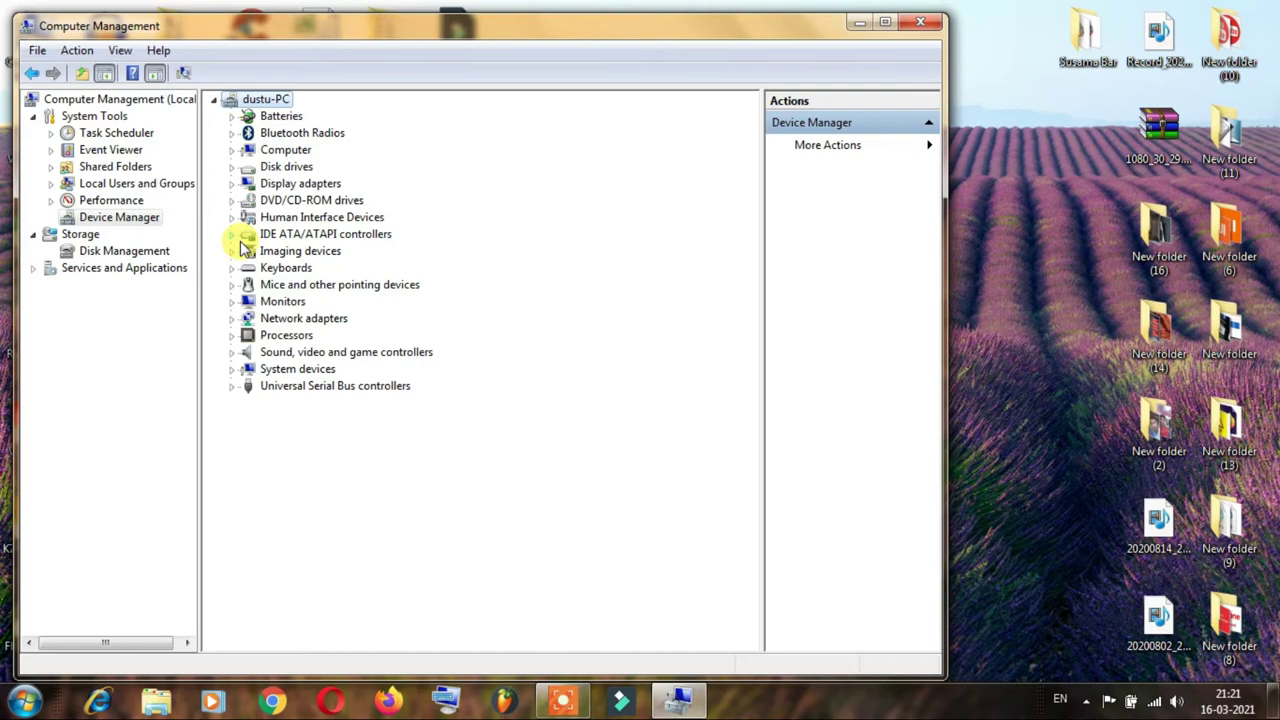
left_click(884, 23)
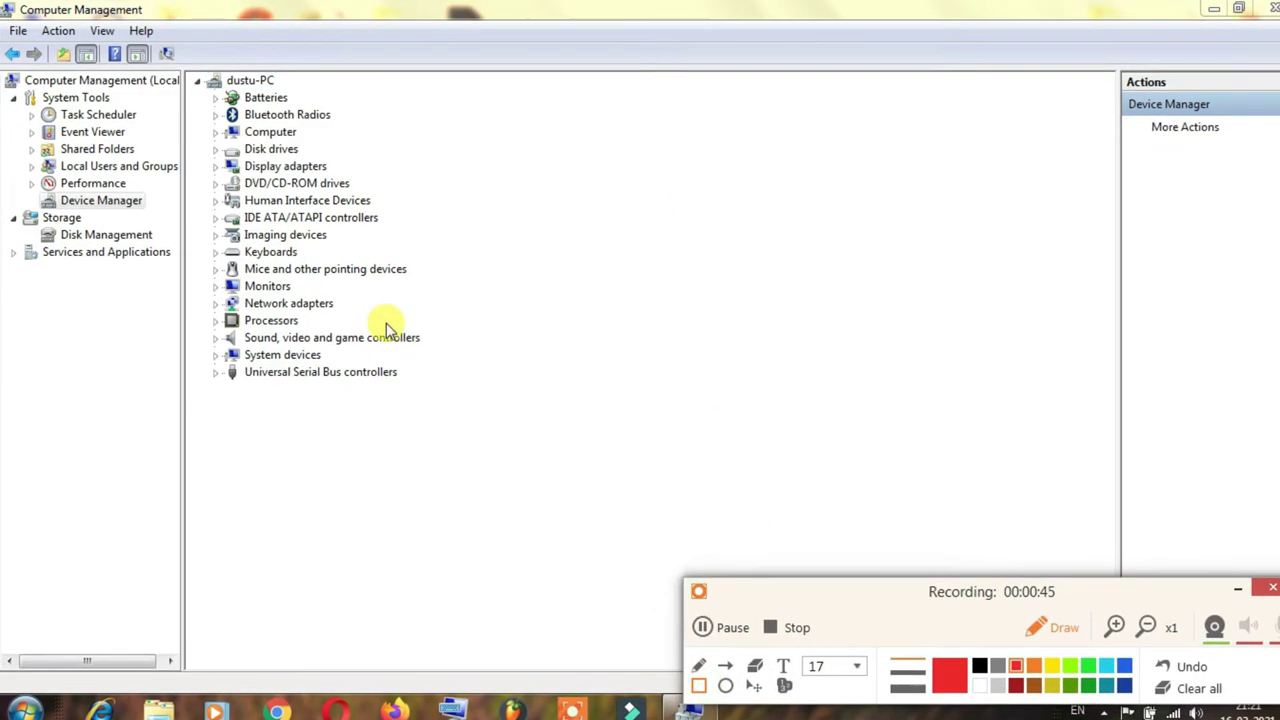
- Outline the device category list and its Batteries, Disk drives, Display adapters and Keyboards entries with red rectangles
mouse_move(194, 65)
left_mouse_down()
mouse_move(399, 389)
mouse_move(482, 430)
left_mouse_up()
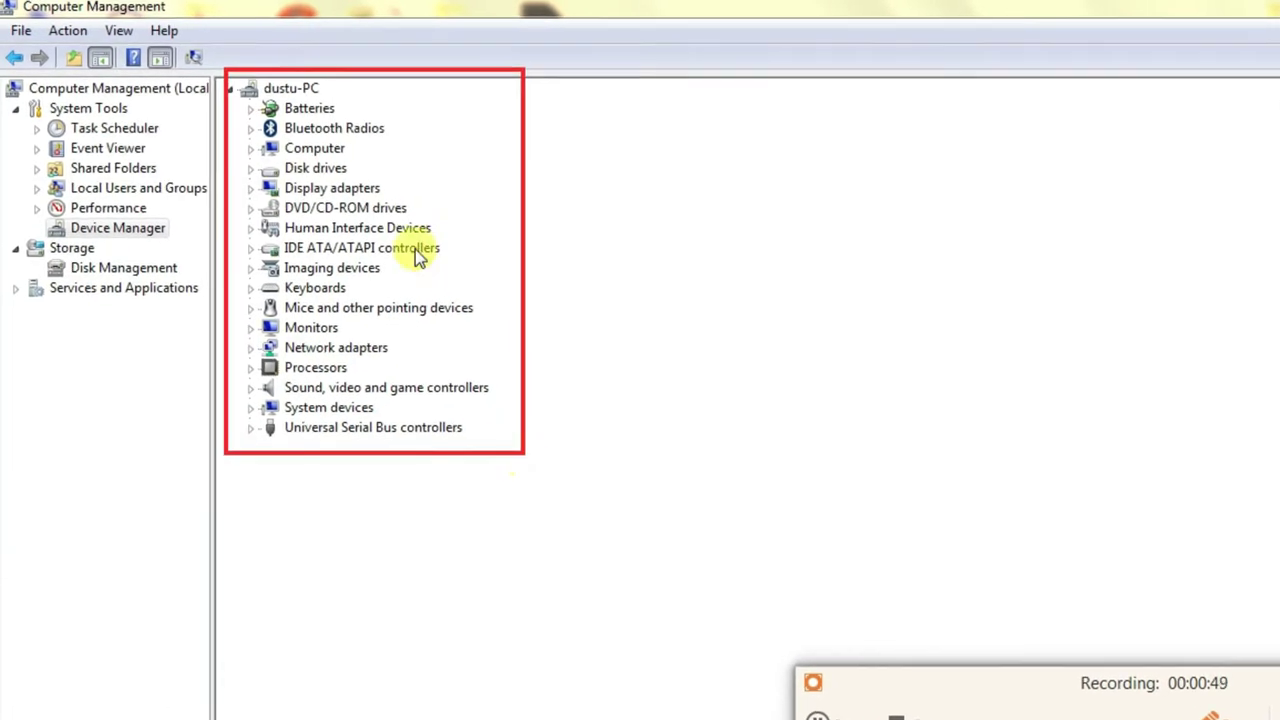
mouse_move(242, 84)
left_mouse_down()
mouse_move(420, 434)
mouse_move(471, 450)
left_mouse_up()
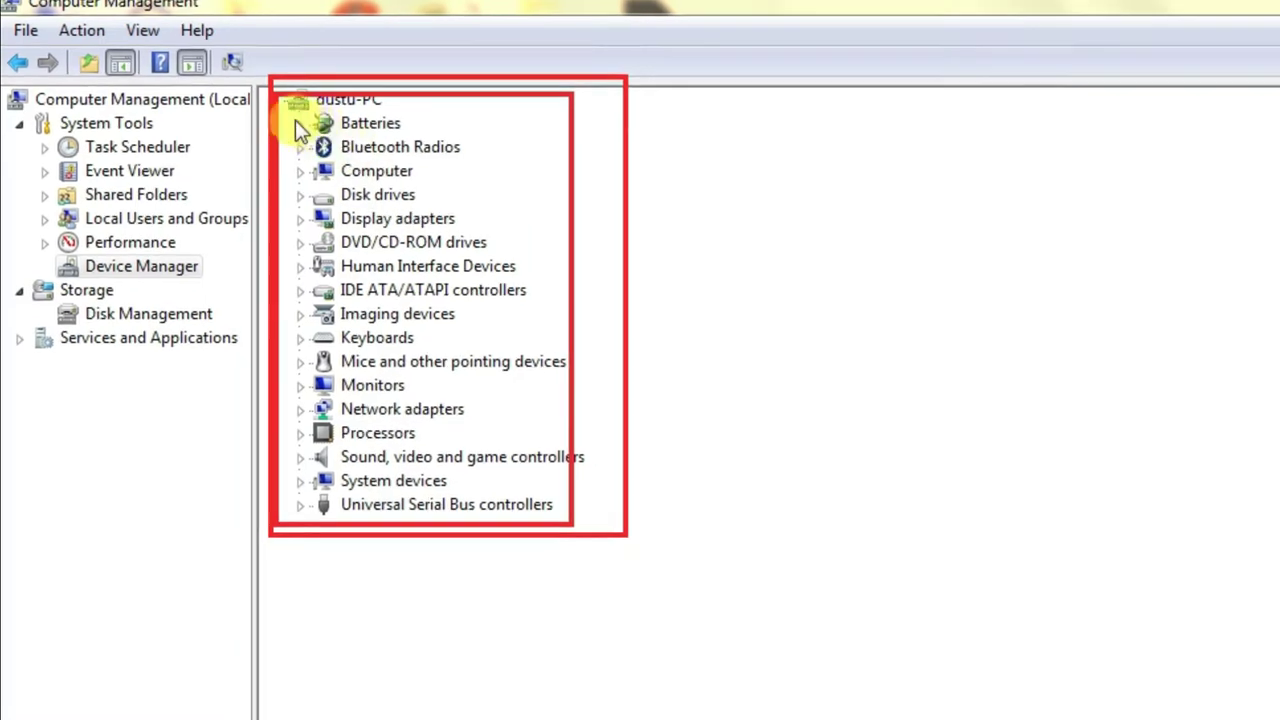
left_click_drag(287, 113, 434, 149)
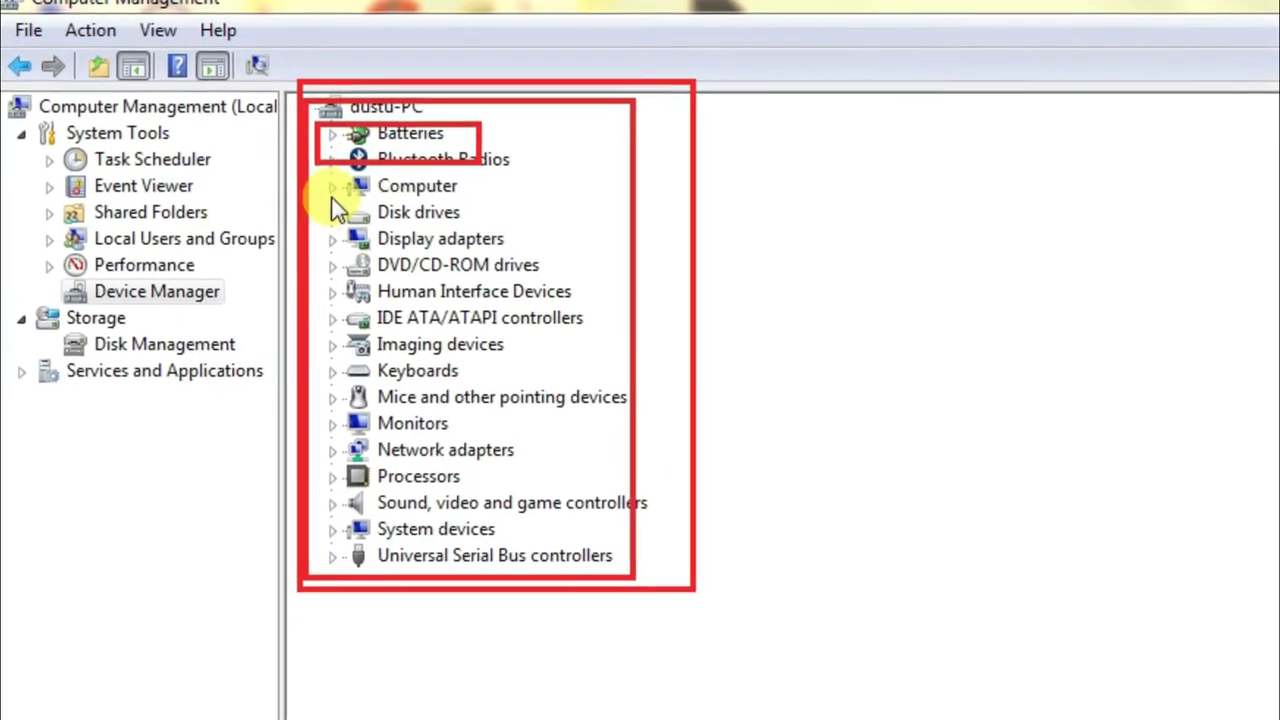
left_click_drag(337, 205, 488, 228)
left_click_drag(337, 251, 480, 256)
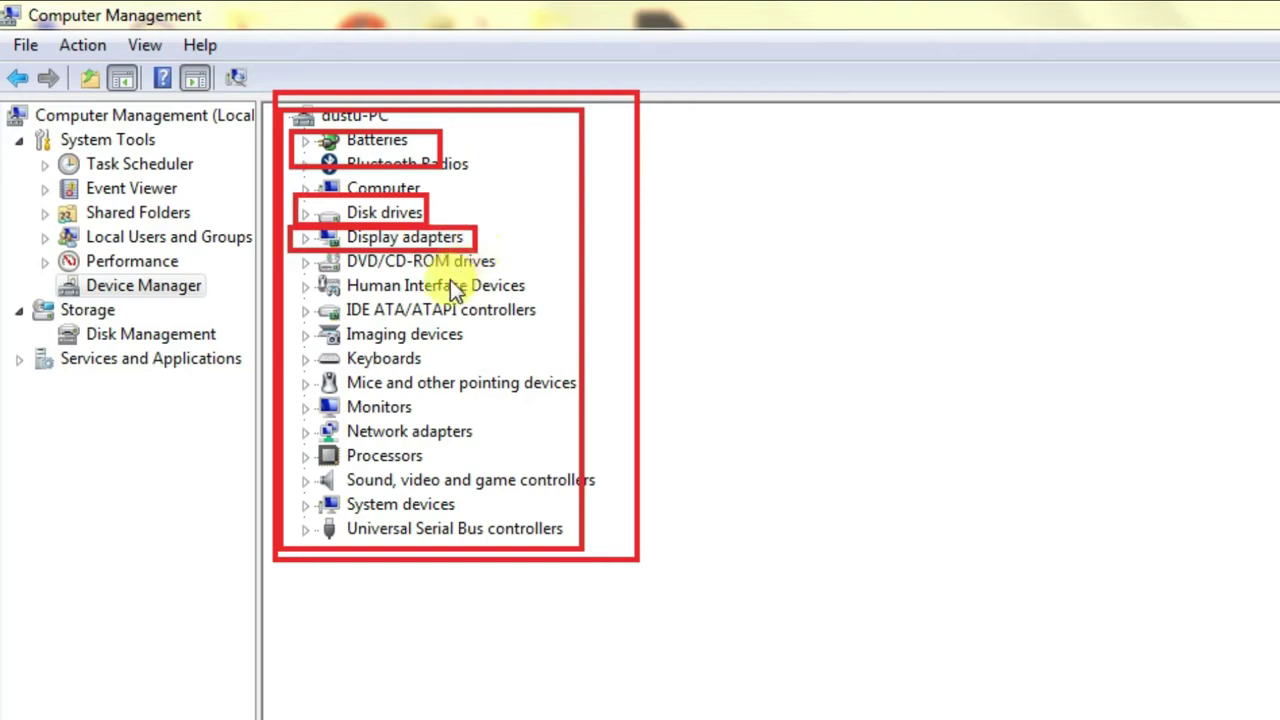
left_click_drag(293, 336, 440, 377)
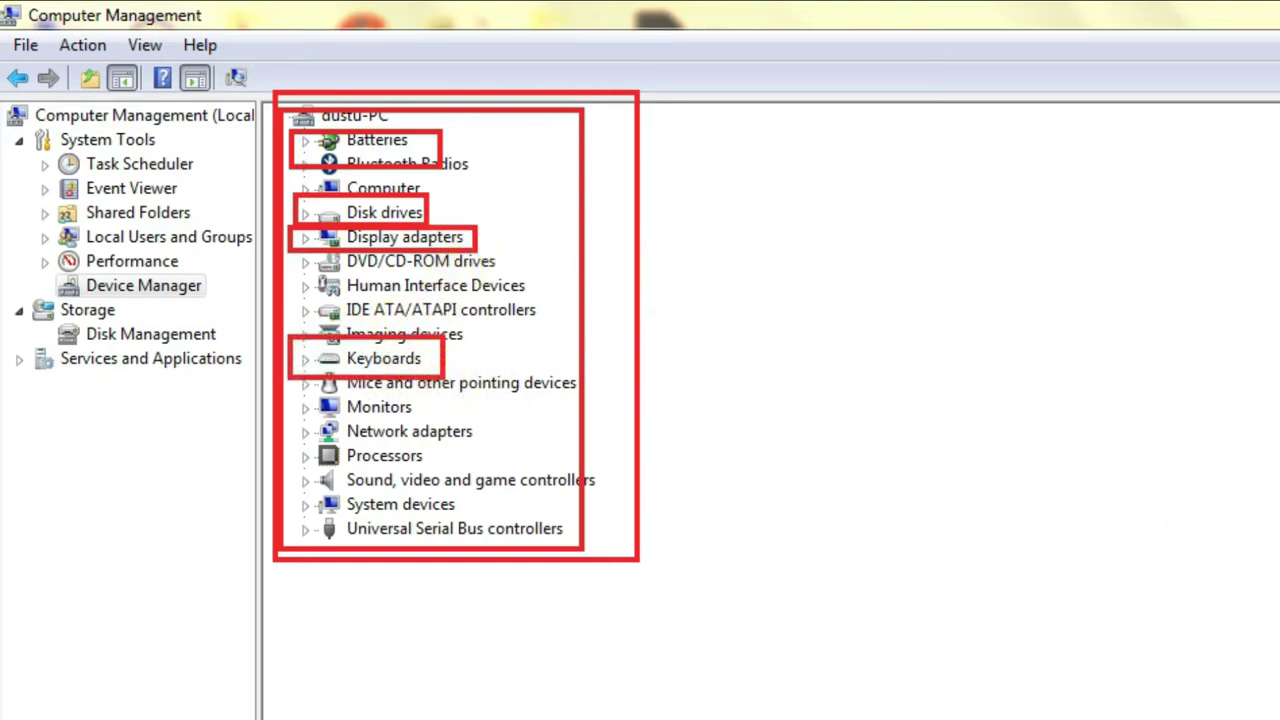
- Undo all the red rectangles drawn over the device list
key("ctrl+z")
key("ctrl+z")
key("ctrl+z")
key("ctrl+z")
key("ctrl+z")
key("ctrl+z")
key("ctrl+z")
key("ctrl+z")
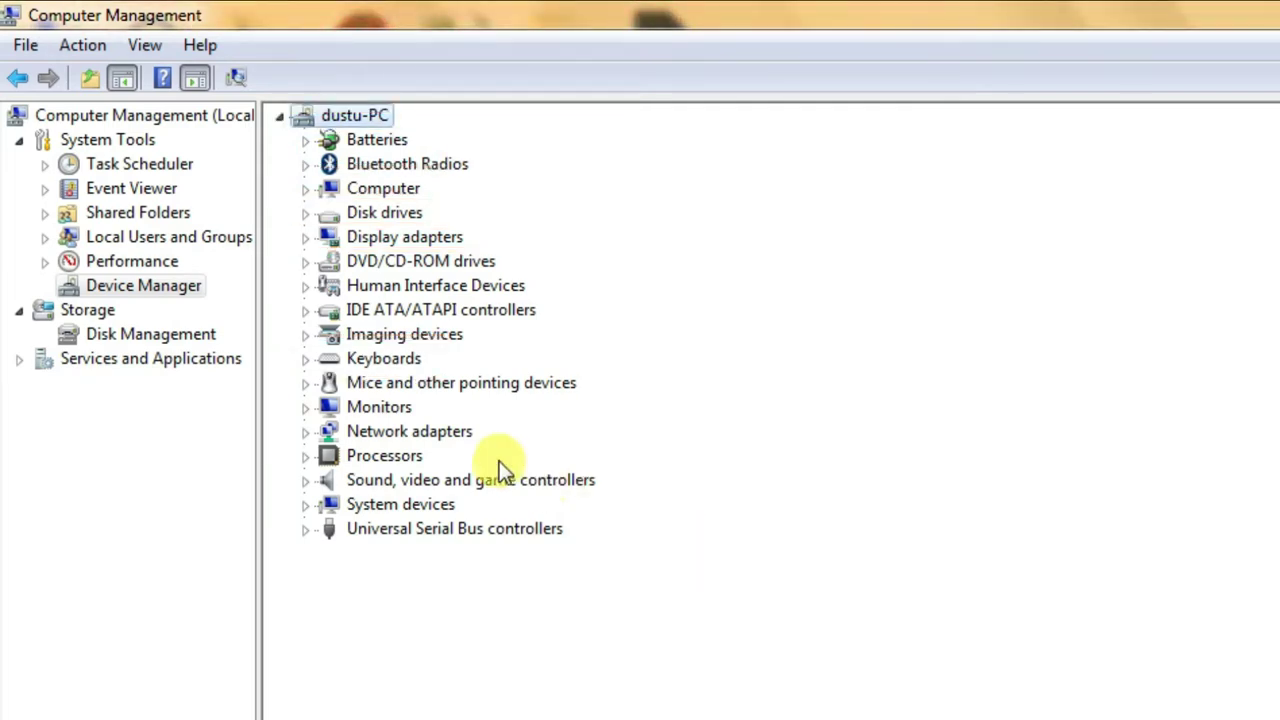
- Expand the Keyboards category in Device Manager and outline its keyboard devices with a red rectangle
left_click(305, 359)
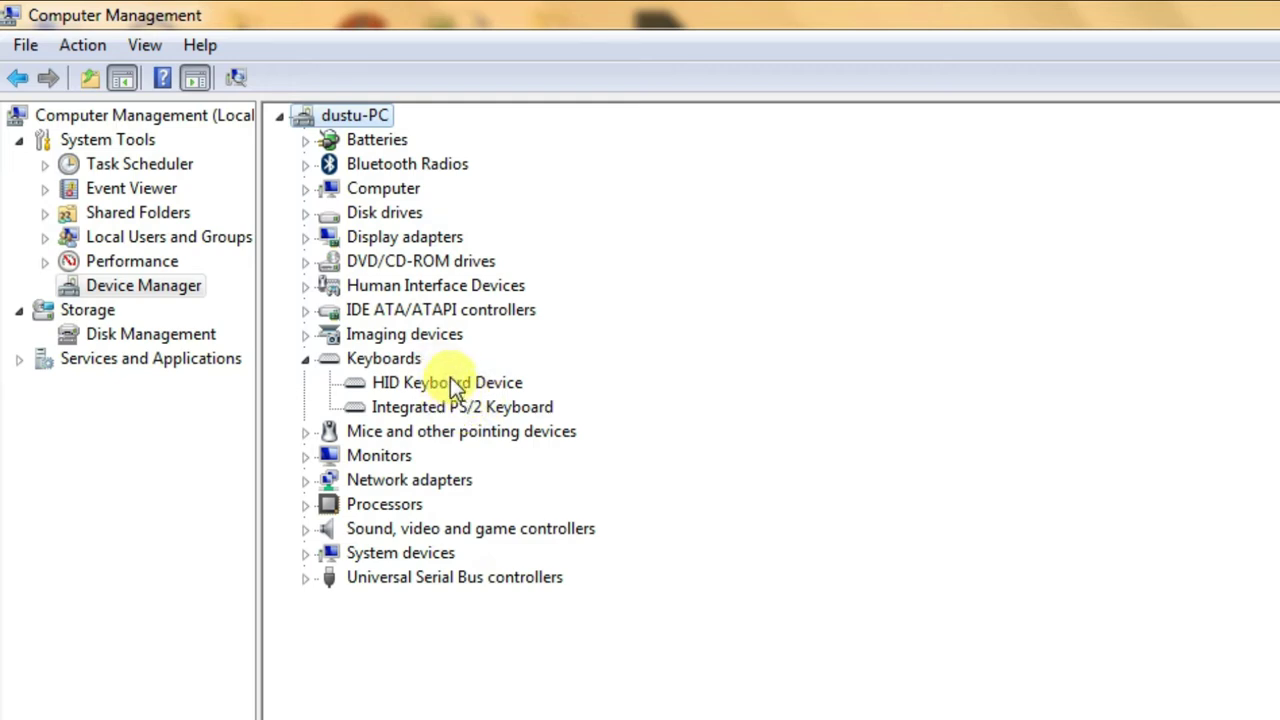
mouse_move(312, 350)
left_mouse_down()
mouse_move(330, 405)
mouse_move(526, 412)
mouse_move(590, 436)
left_mouse_up()
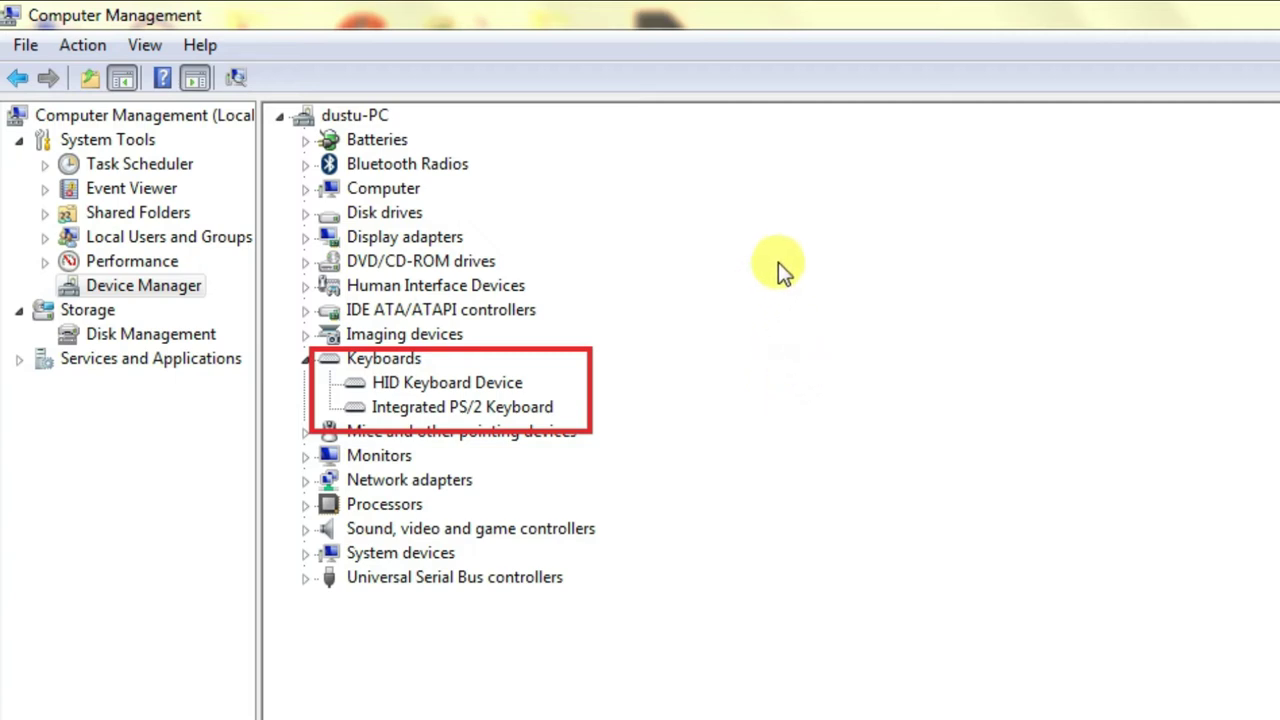
- Draw red annotation rectangles in the blank area, around the upper device categories and around the keyboard devices
mouse_move(775, 262)
left_mouse_down()
mouse_move(944, 440)
mouse_move(1052, 494)
left_mouse_up()
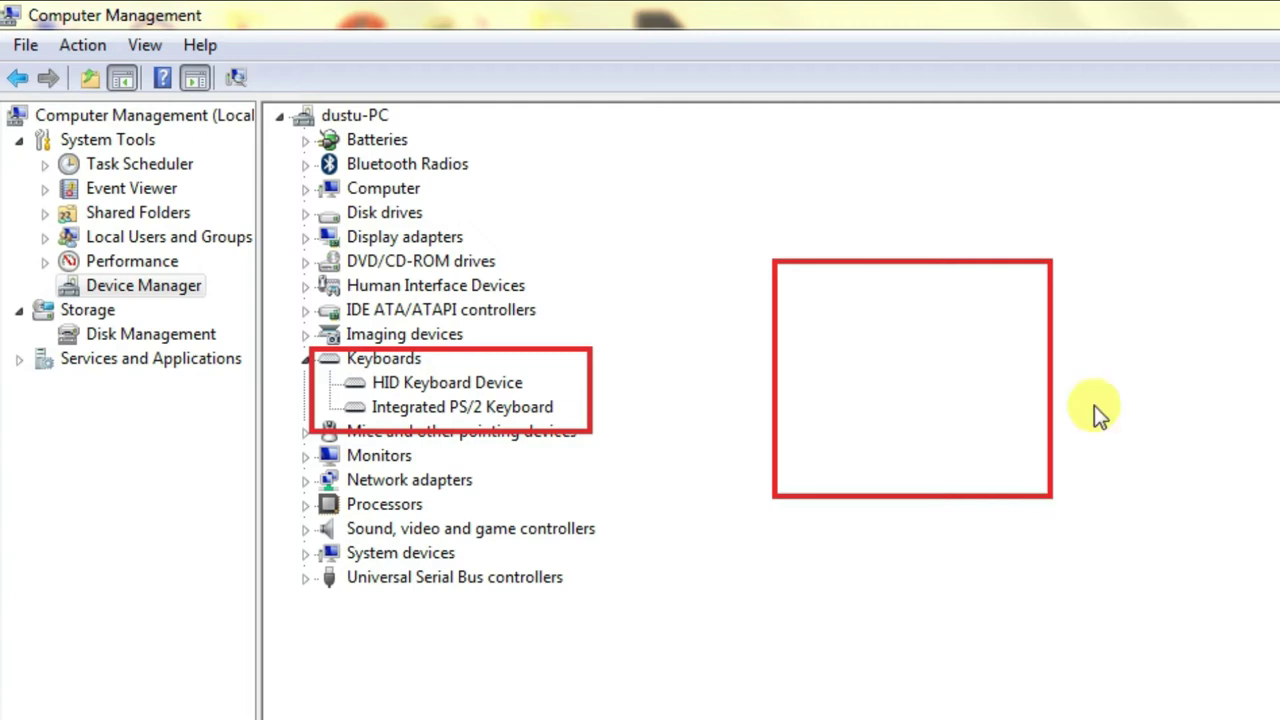
left_click_drag(1139, 272, 1279, 520)
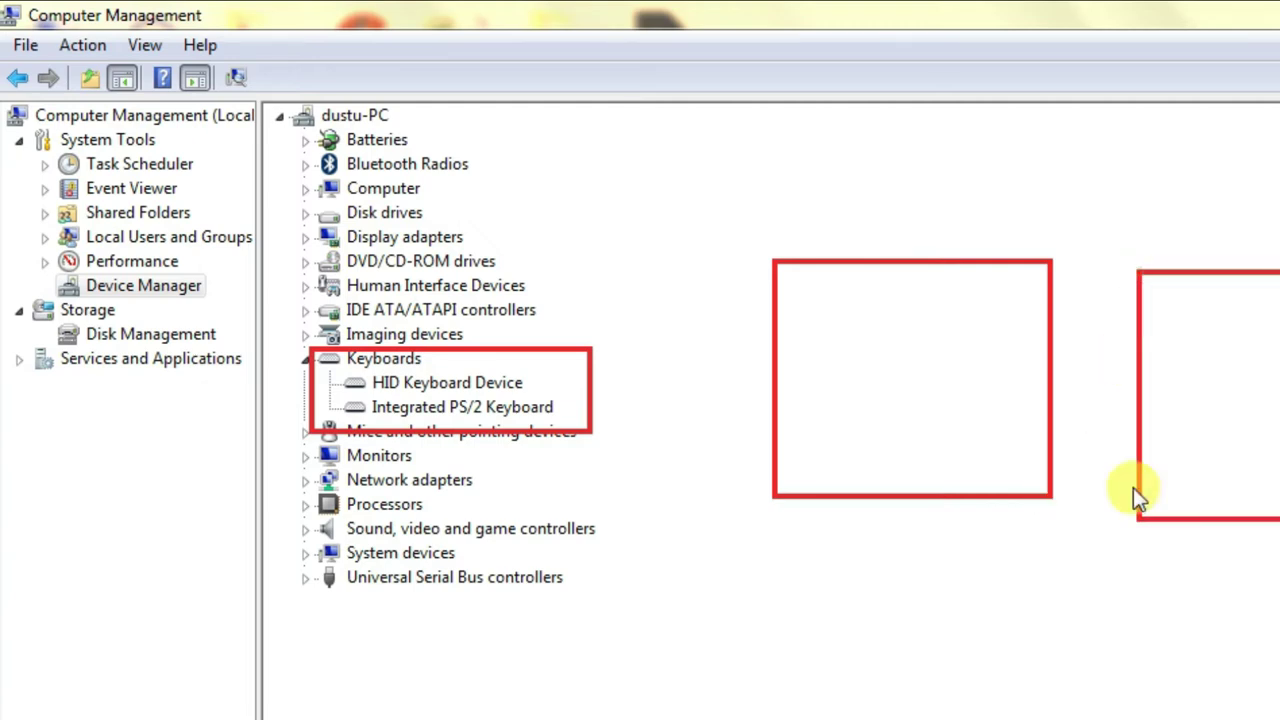
left_click_drag(660, 211, 919, 394)
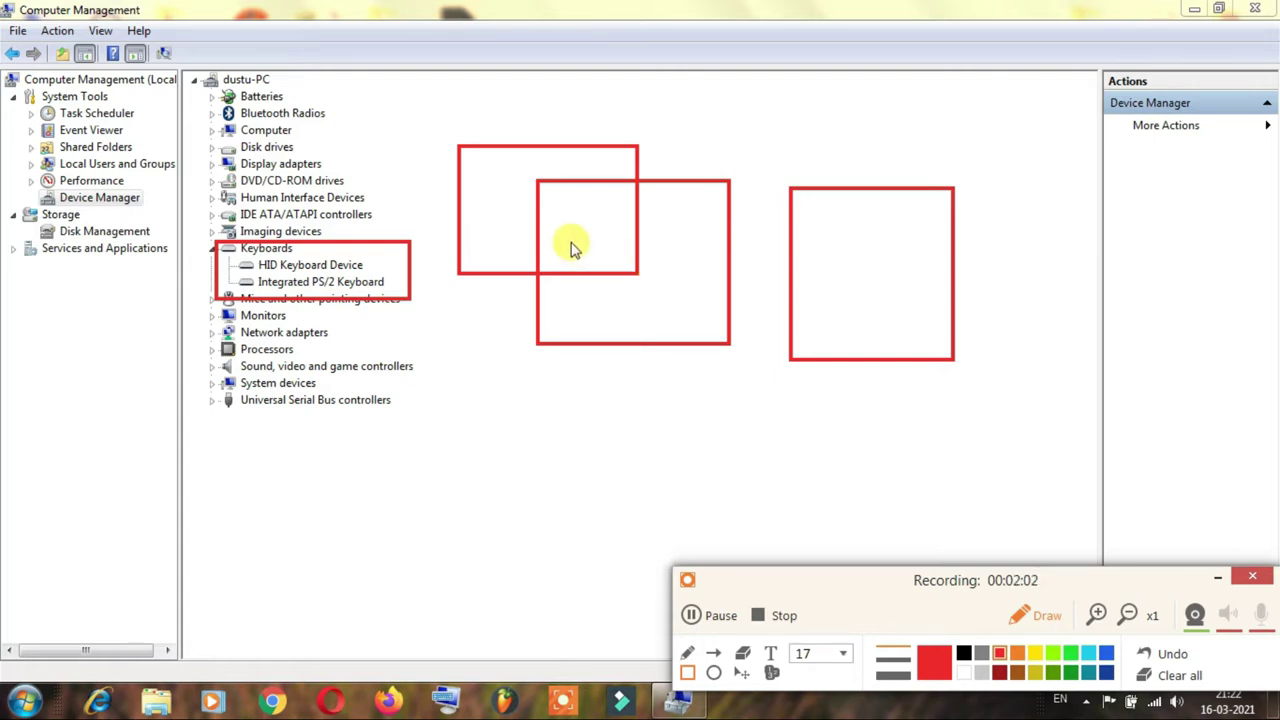
mouse_move(220, 121)
left_mouse_down()
mouse_move(297, 232)
mouse_move(370, 215)
left_mouse_up()
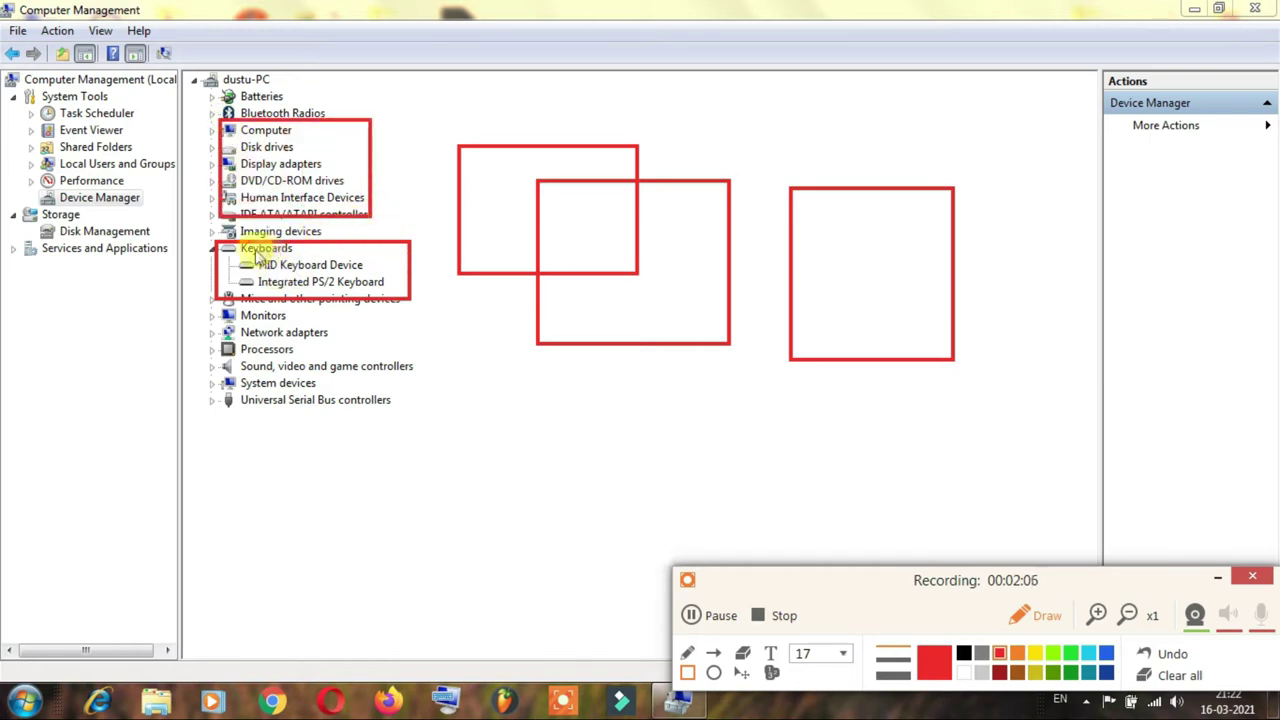
mouse_move(228, 251)
left_mouse_down()
mouse_move(343, 301)
mouse_move(409, 295)
left_mouse_up()
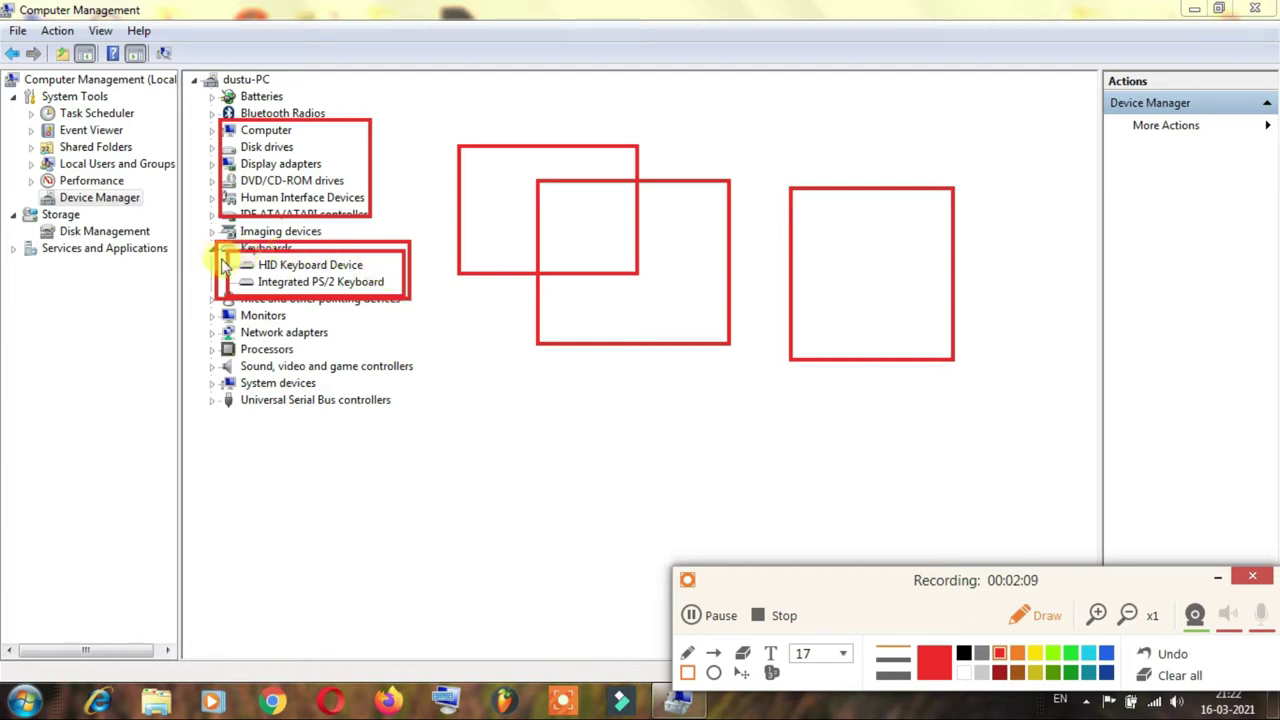
mouse_move(222, 251)
left_mouse_down()
mouse_move(234, 266)
mouse_move(397, 288)
mouse_move(398, 300)
left_mouse_up()
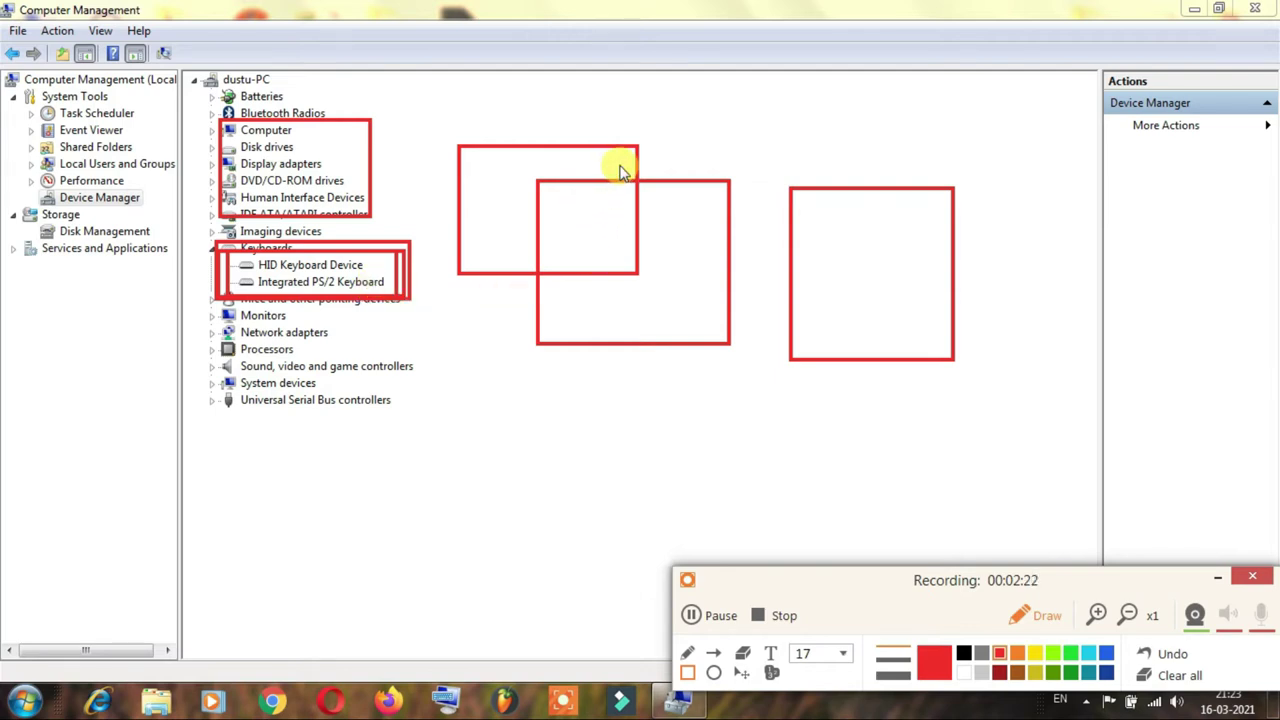
mouse_move(655, 83)
left_mouse_down()
mouse_move(734, 191)
mouse_move(767, 213)
left_mouse_up()
left_click_drag(940, 5, 1130, 88)
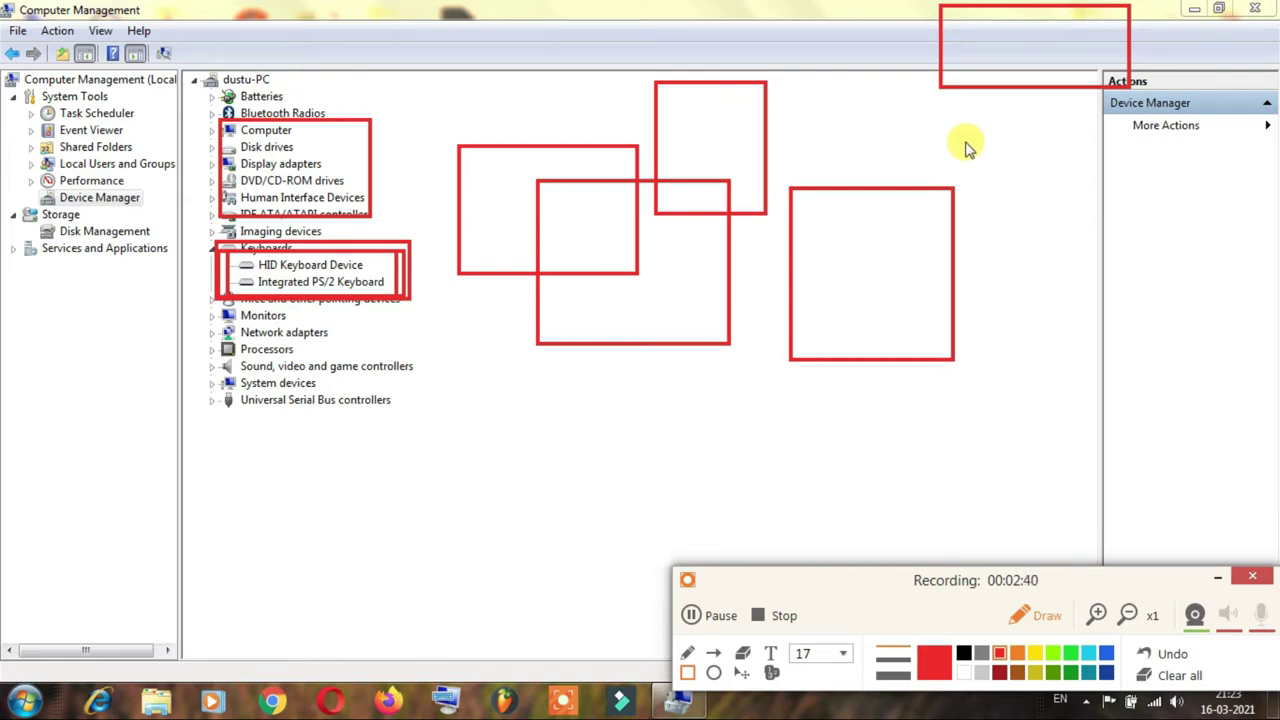
mouse_move(943, 9)
left_mouse_down()
mouse_move(1003, 76)
mouse_move(1110, 79)
left_mouse_up()
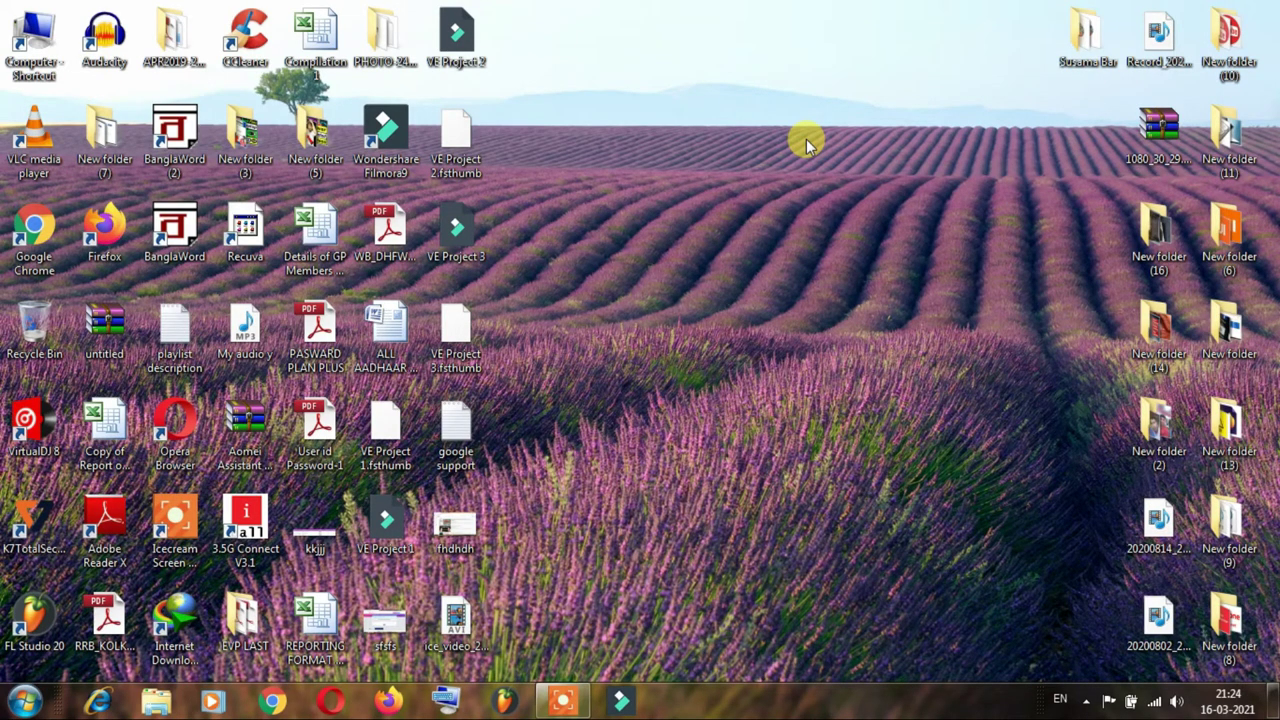
- Refresh the desktop and turn on Filter Keys, accepting its confirmation dialog
right_click(714, 66)
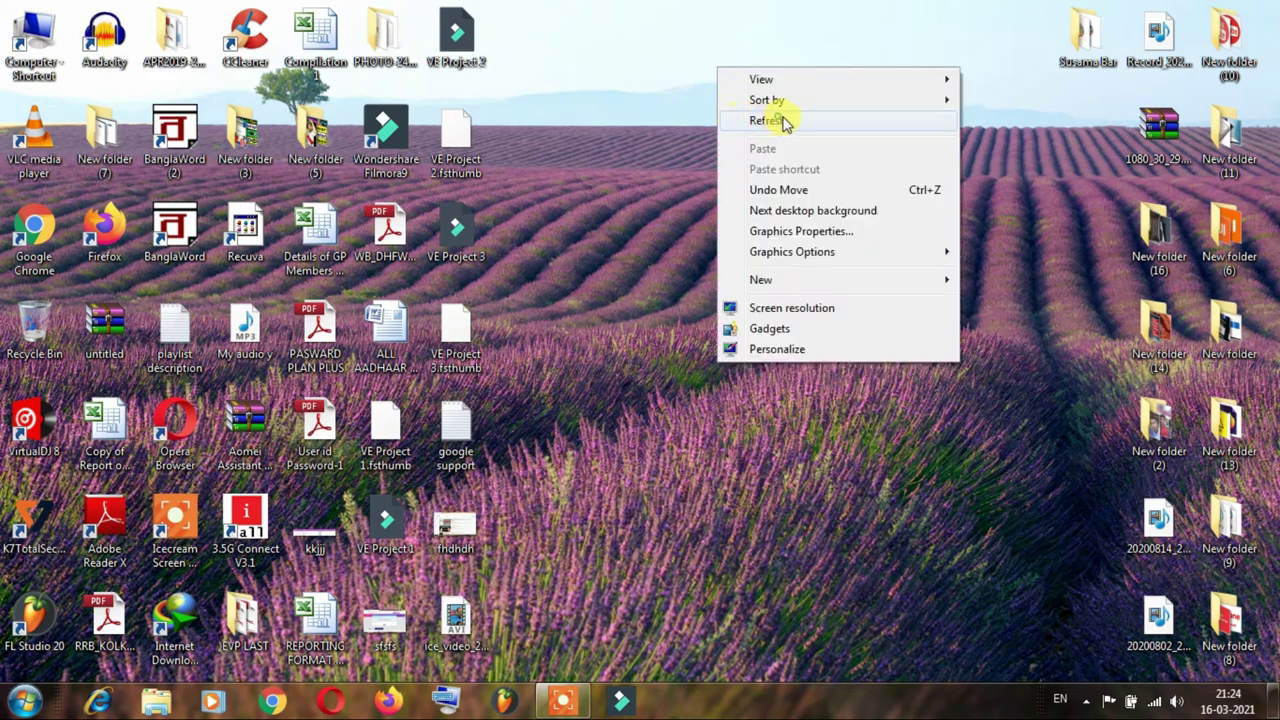
left_click(780, 119)
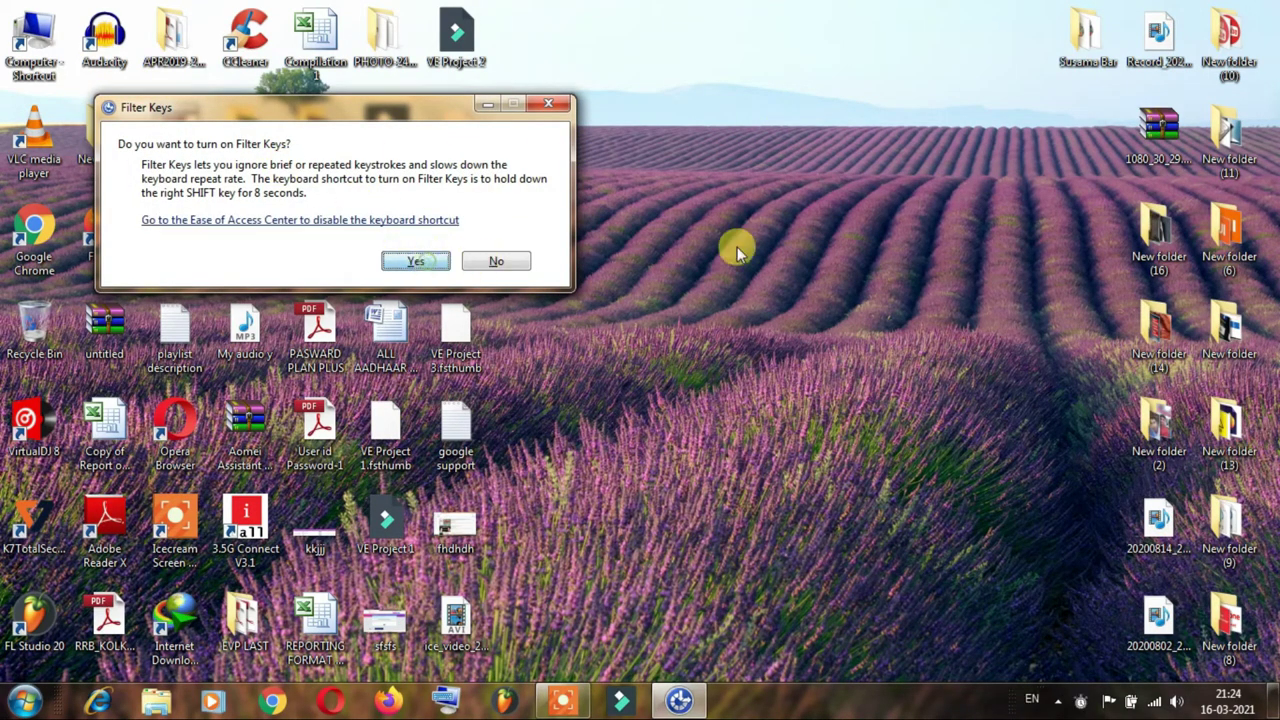
key("Return")
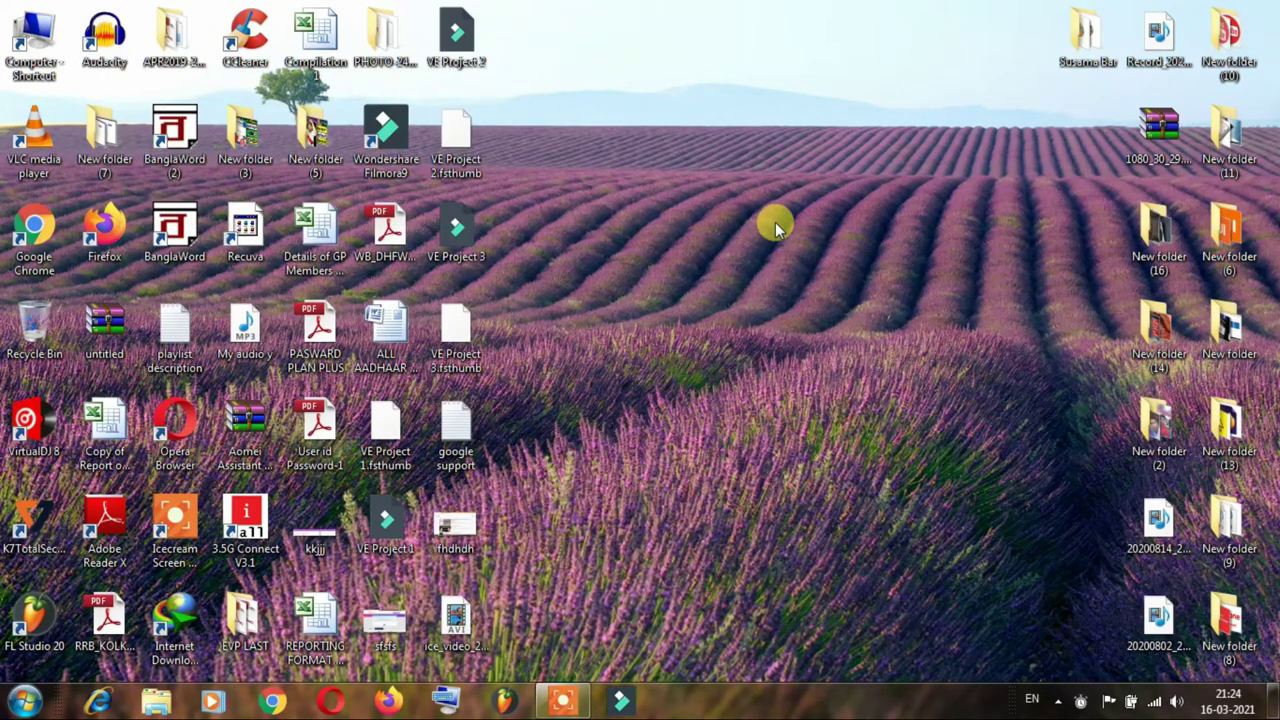
- View the computer's drives in the Computer window and close it
double_click(76, 36)
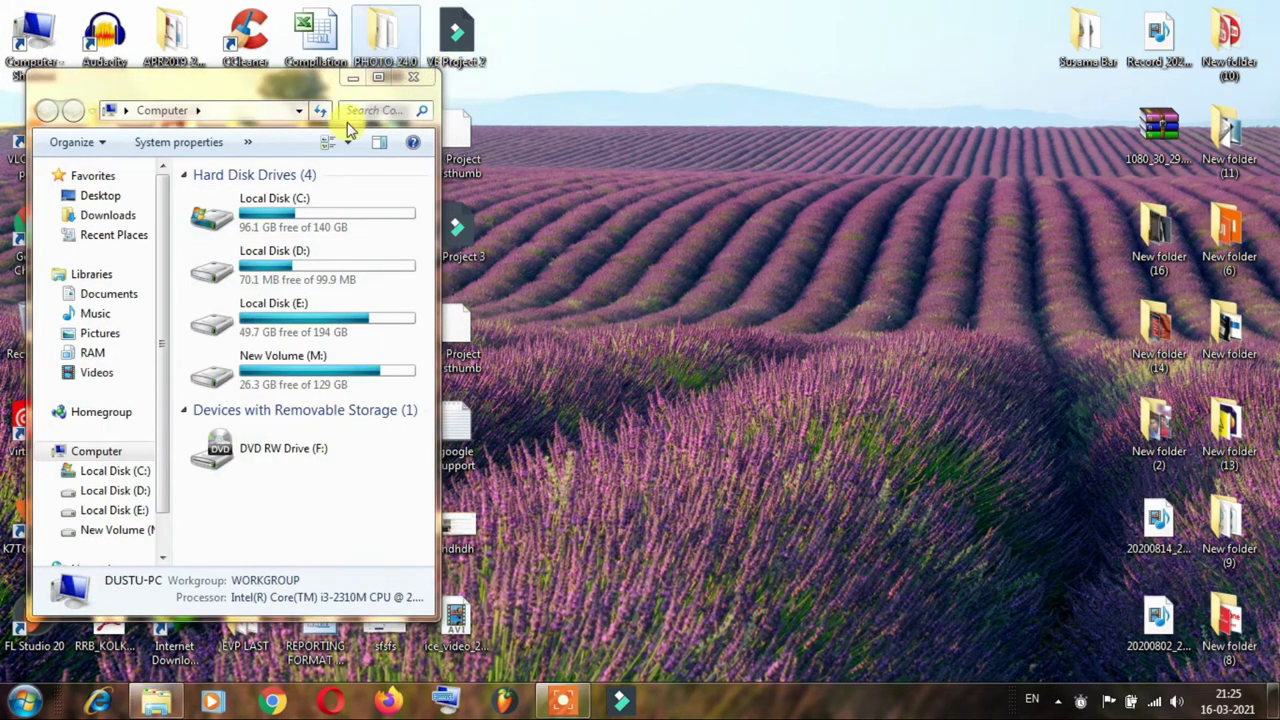
left_click(424, 84)
- Open a blank Notepad window and refresh the desktop with Notepad minimized
left_click(24, 700)
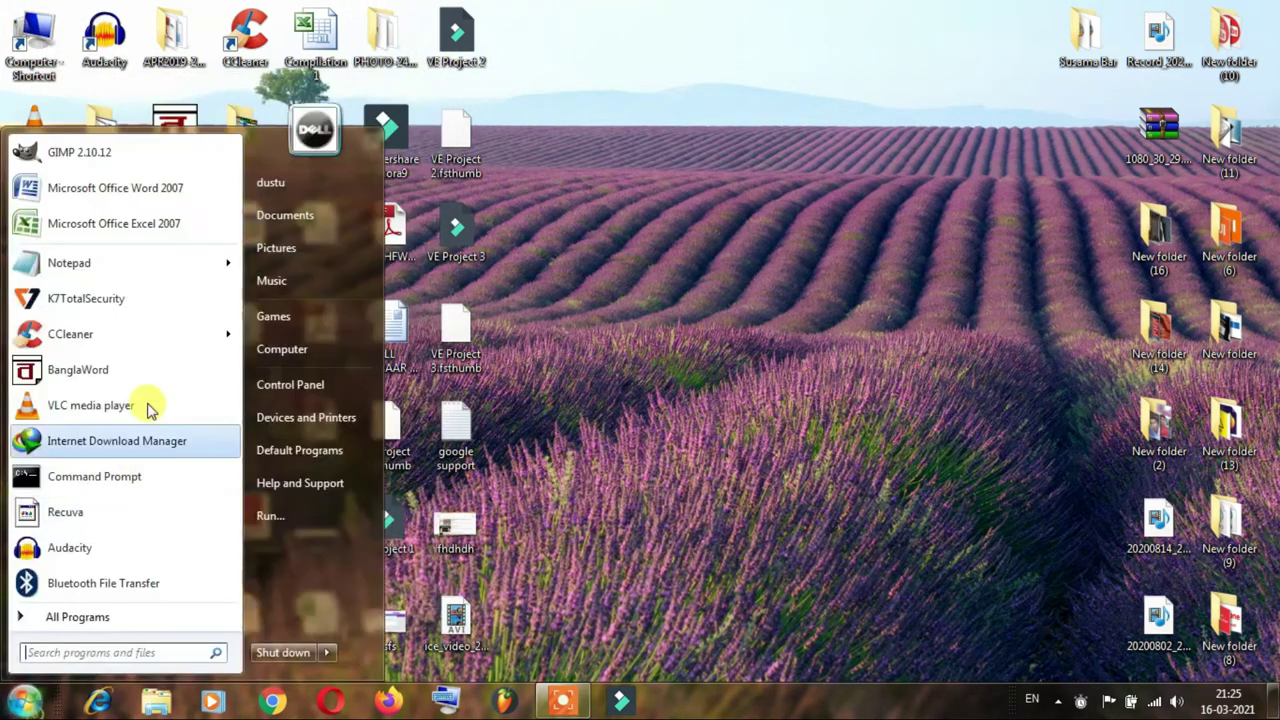
left_click(140, 268)
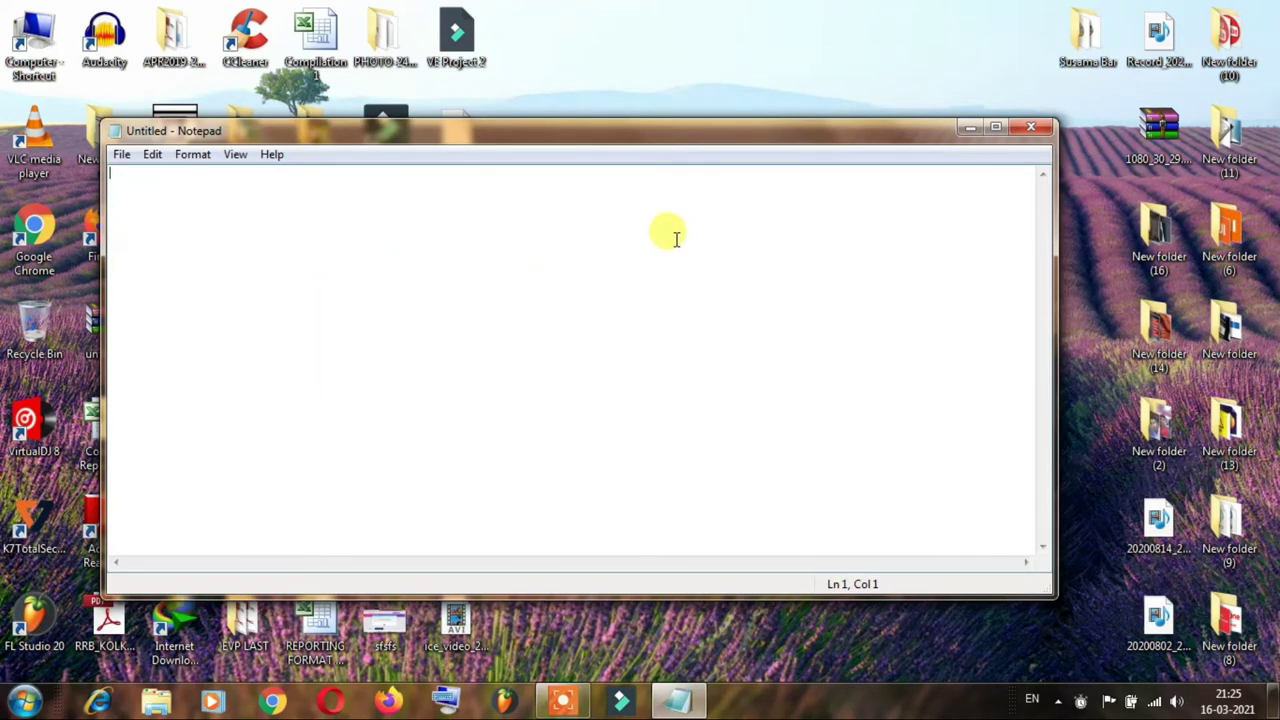
left_click(970, 127)
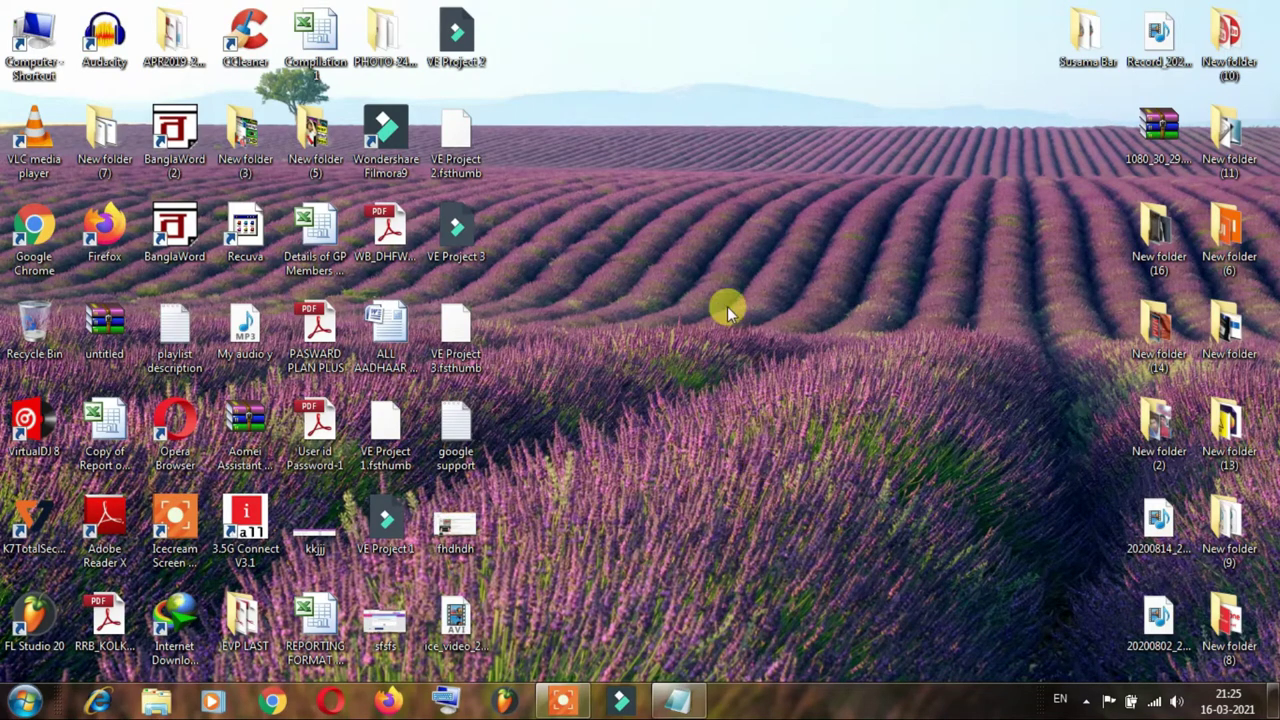
right_click(666, 114)
left_click(757, 166)
- Enter the test text "cfhfhfhfhcbcghfjhfj" in the minimized Notepad document and close it without saving
left_click(678, 700)
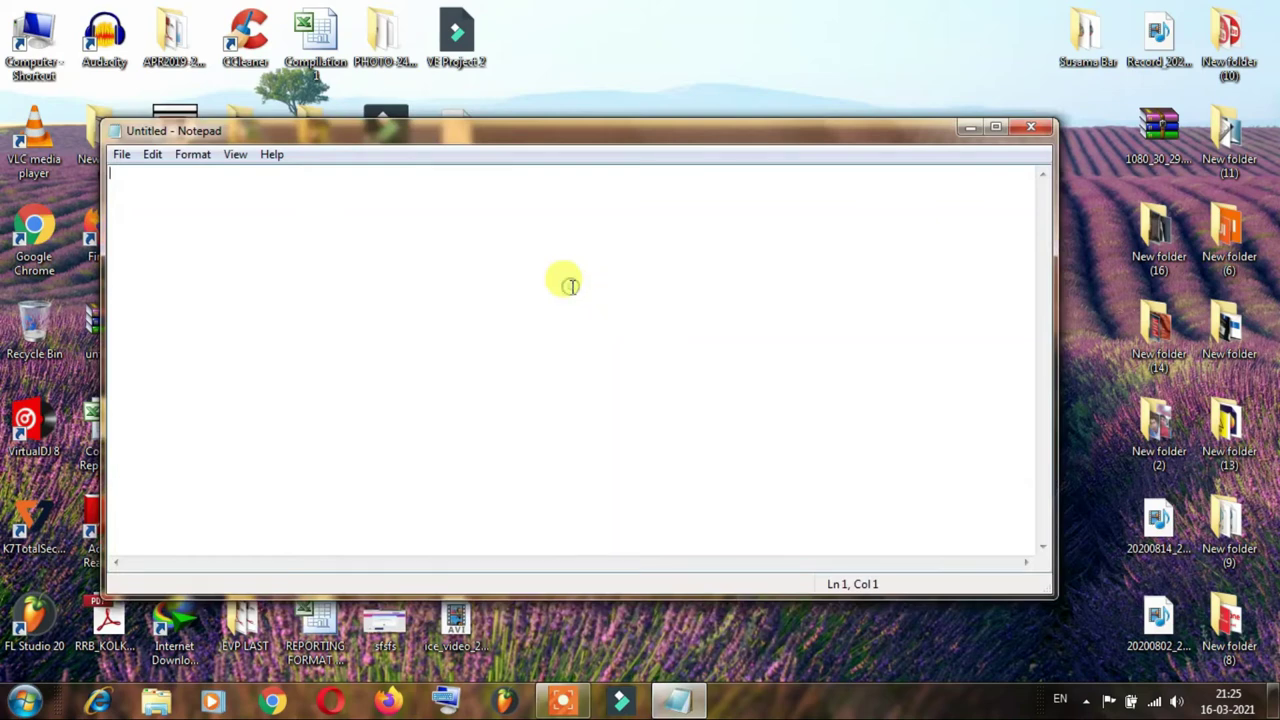
type("cfhfhfhfhcbcghf")
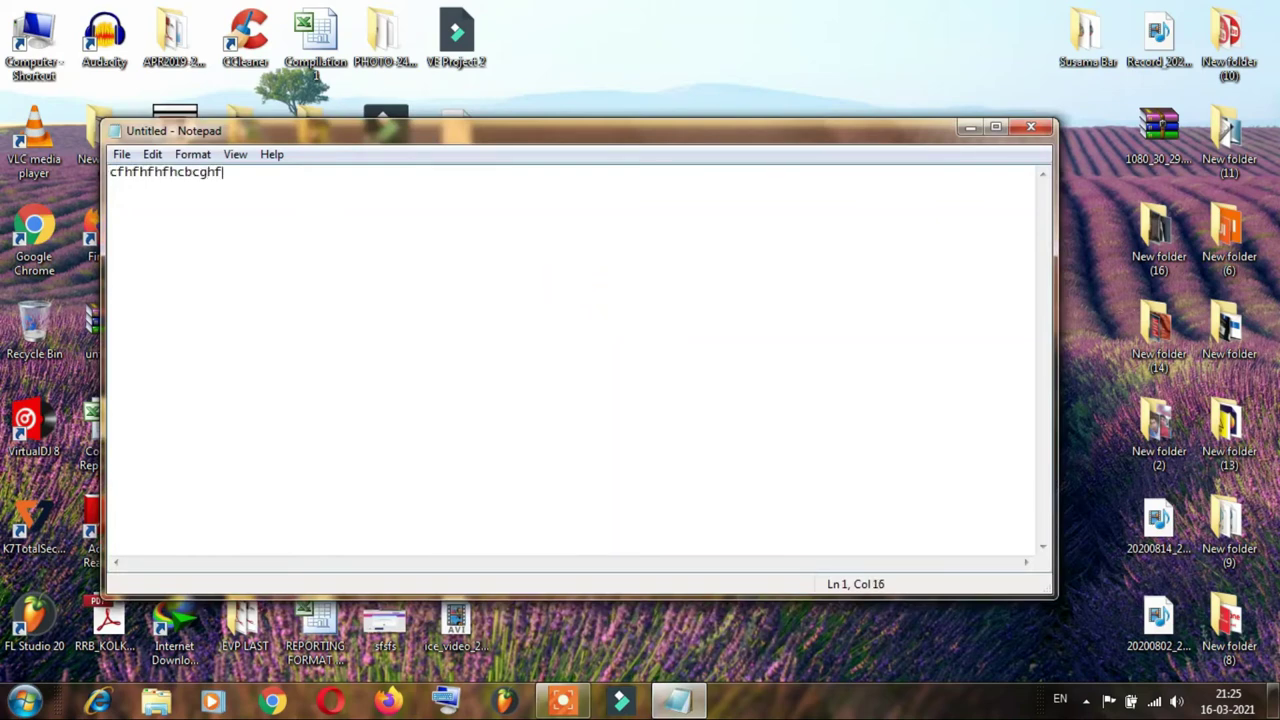
type("jhfj")
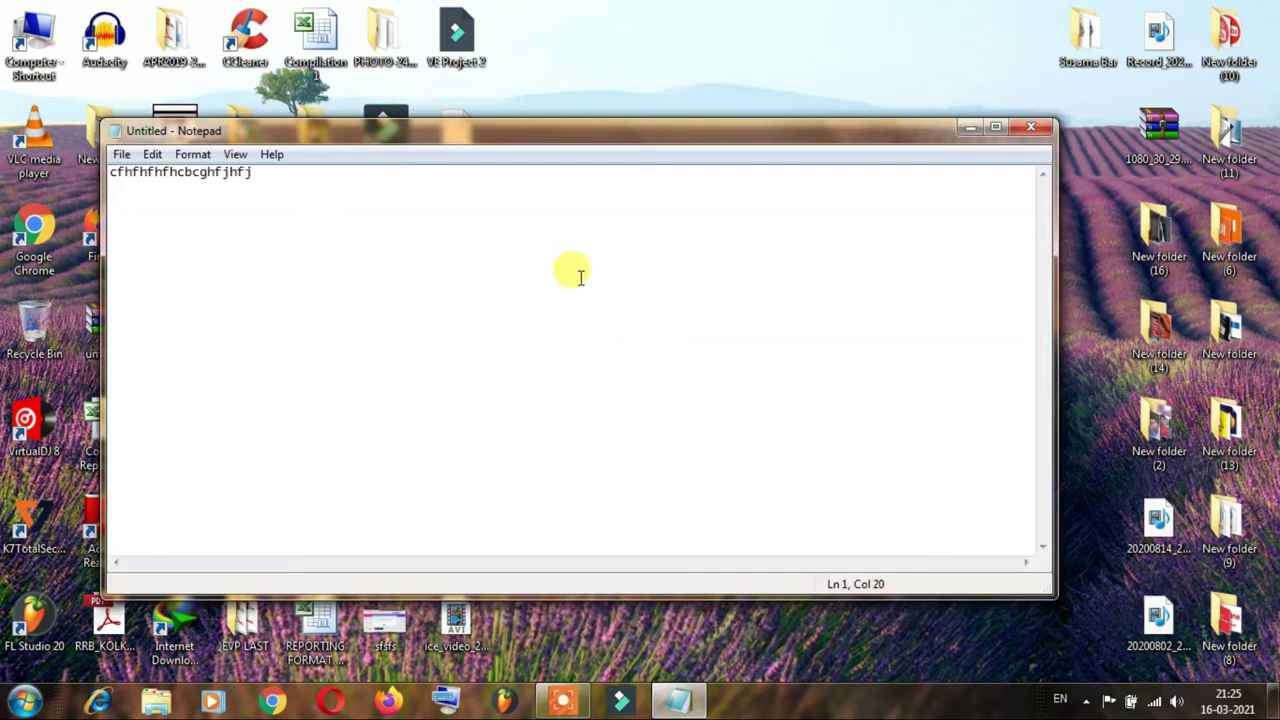
left_click(1030, 136)
left_click(694, 351)
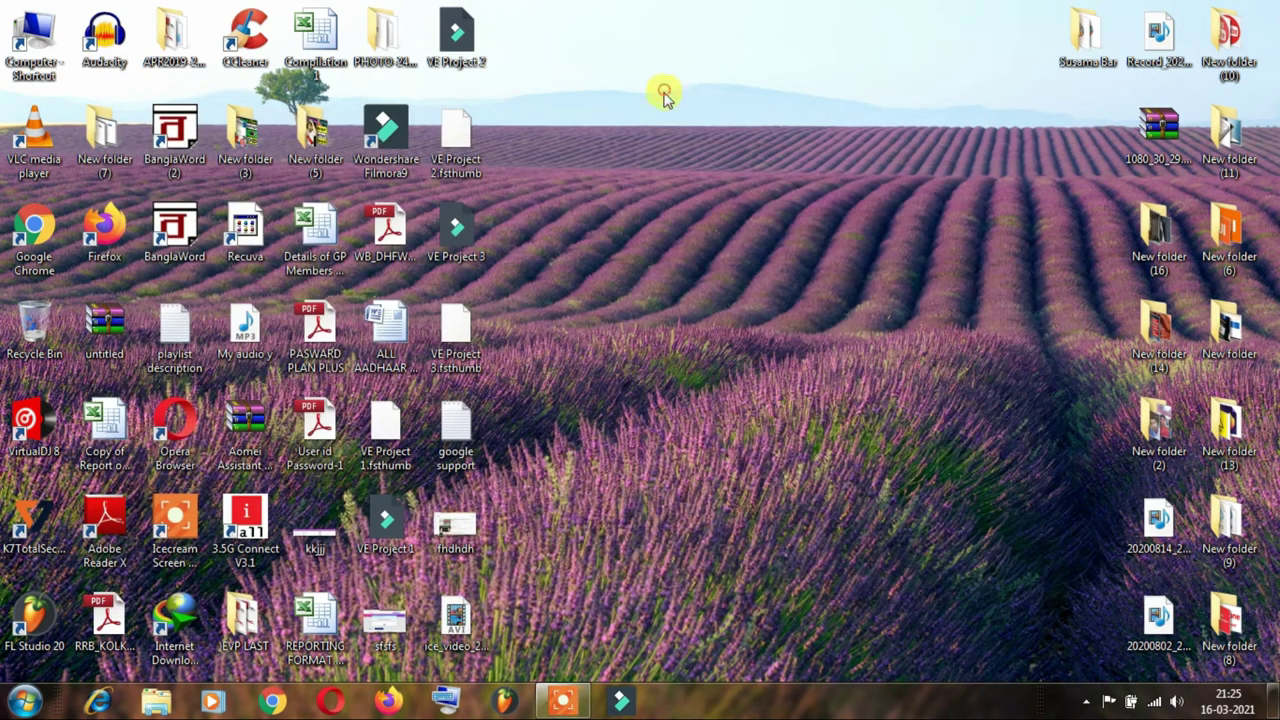
right_click(664, 95)
left_click(787, 150)
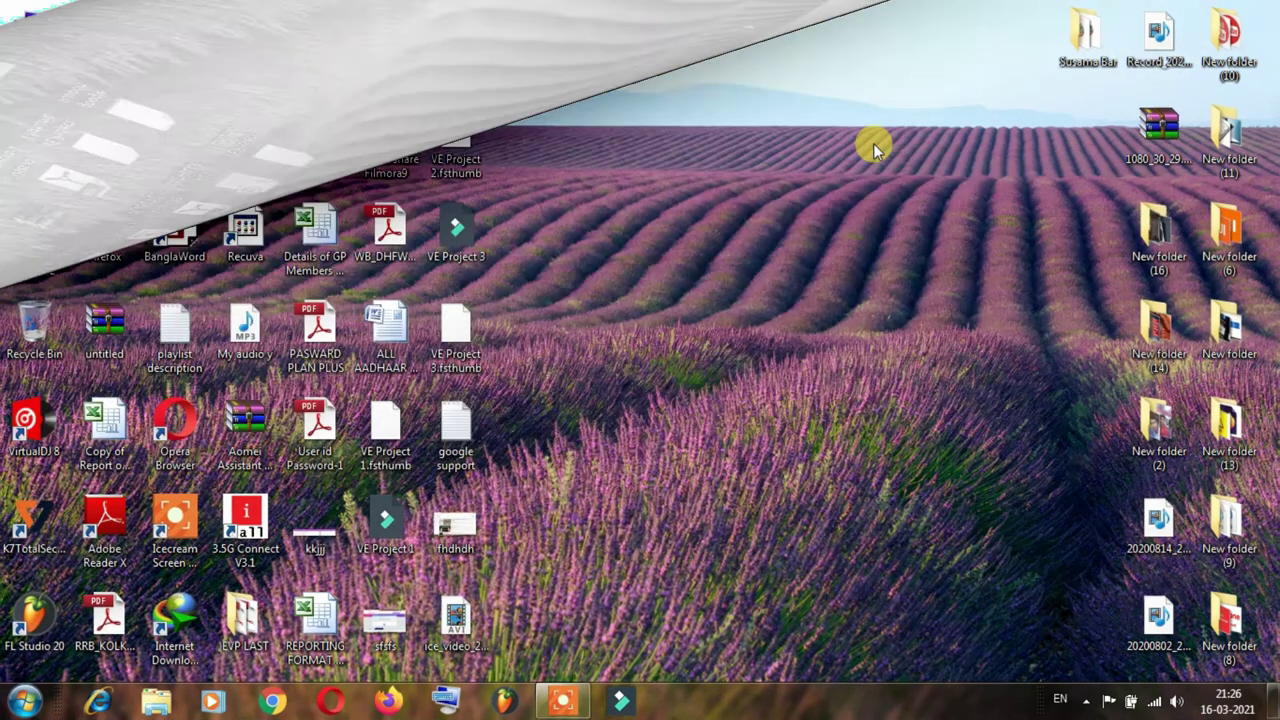
right_click(766, 58)
left_click(808, 114)
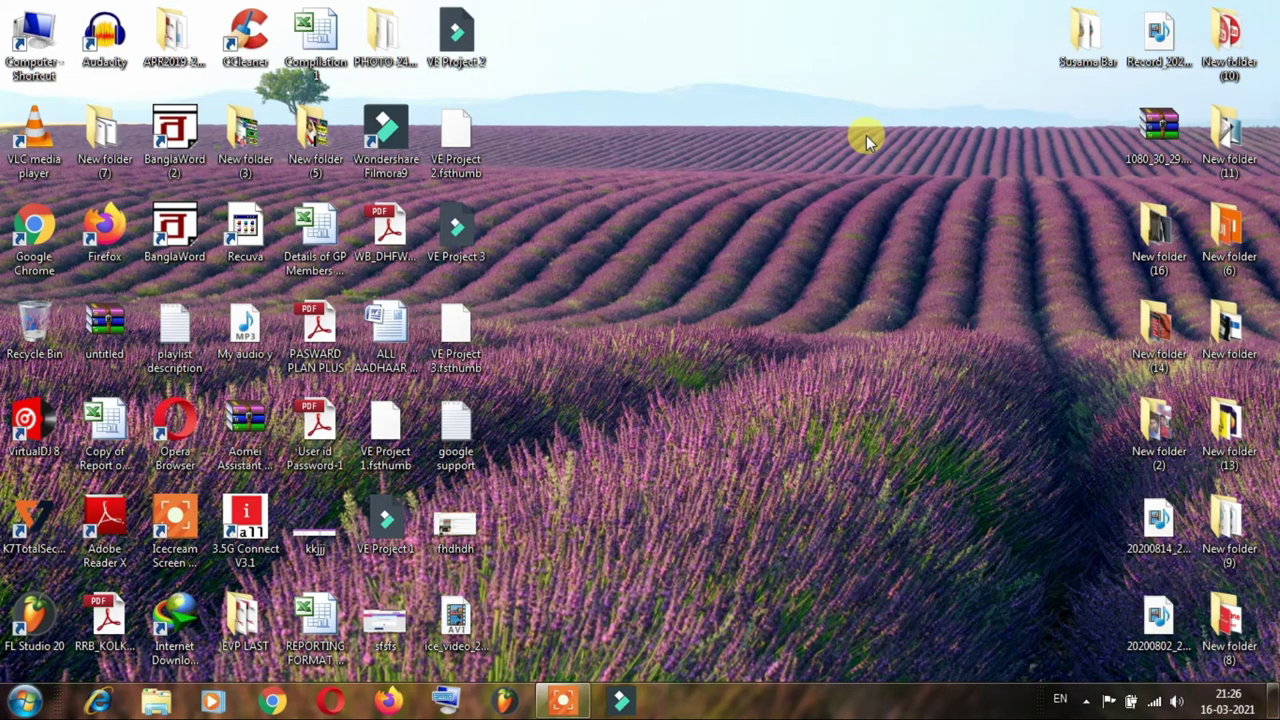
right_click(756, 65)
left_click(866, 124)
right_click(716, 52)
left_click(723, 104)
right_click(718, 49)
left_click(785, 104)
right_click(723, 18)
left_click(820, 63)
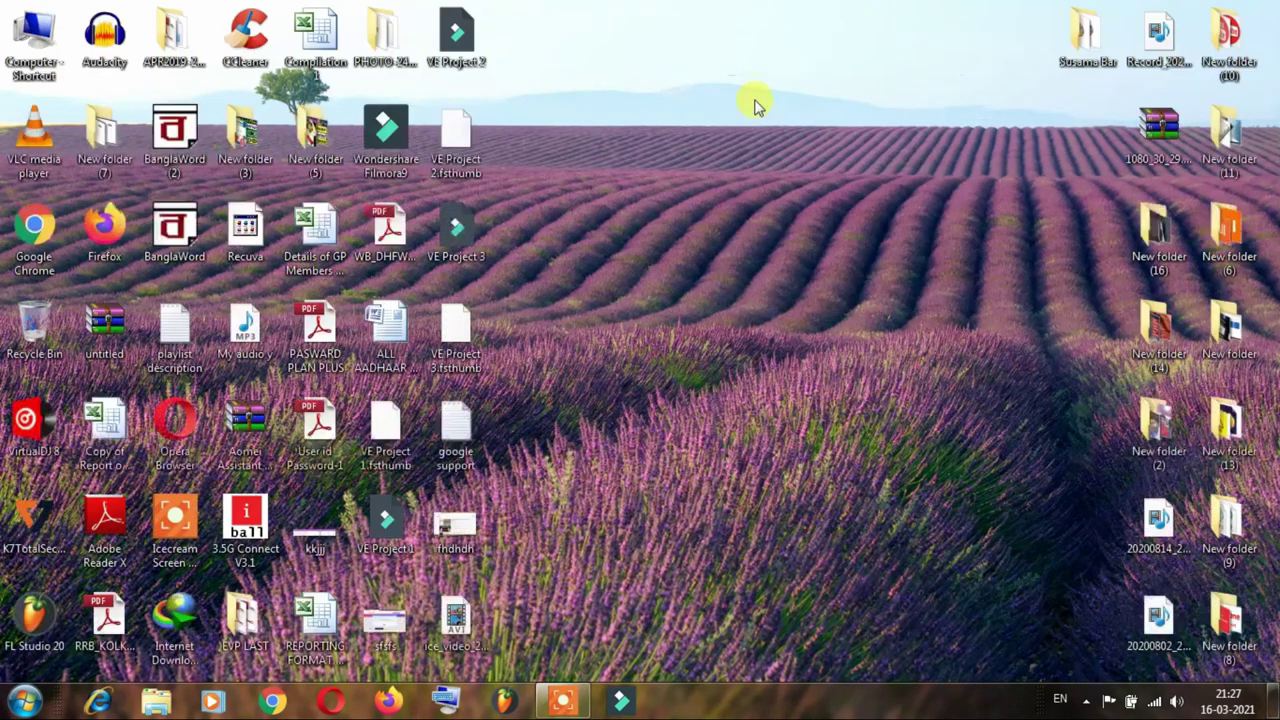